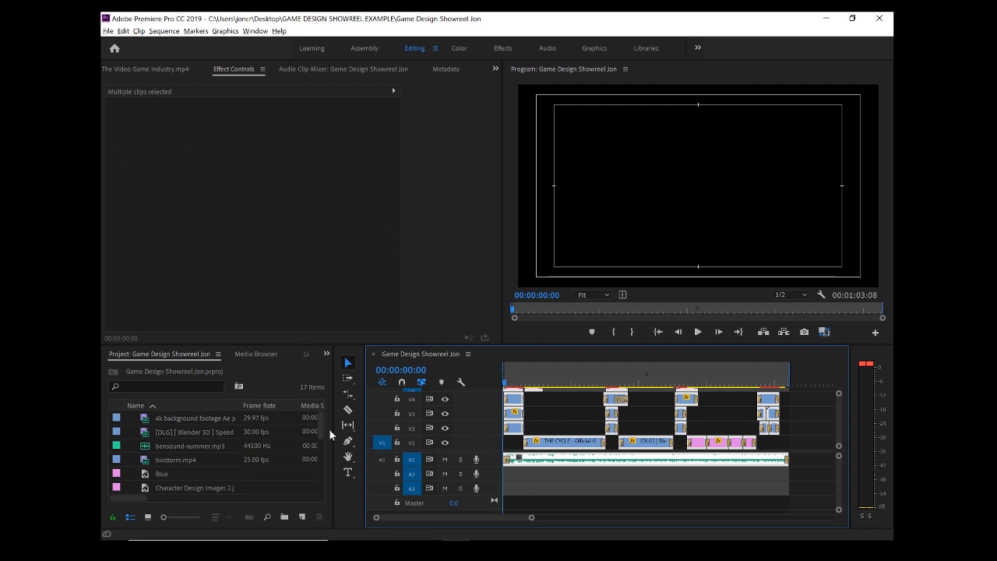
Step: Enlarge the Timeline to reveal tracks V5 and V6, then scrub to the Weapon Design title
{"action": "left_click_drag", "start_coordinate": [340, 346], "coordinate": [340, 290]}
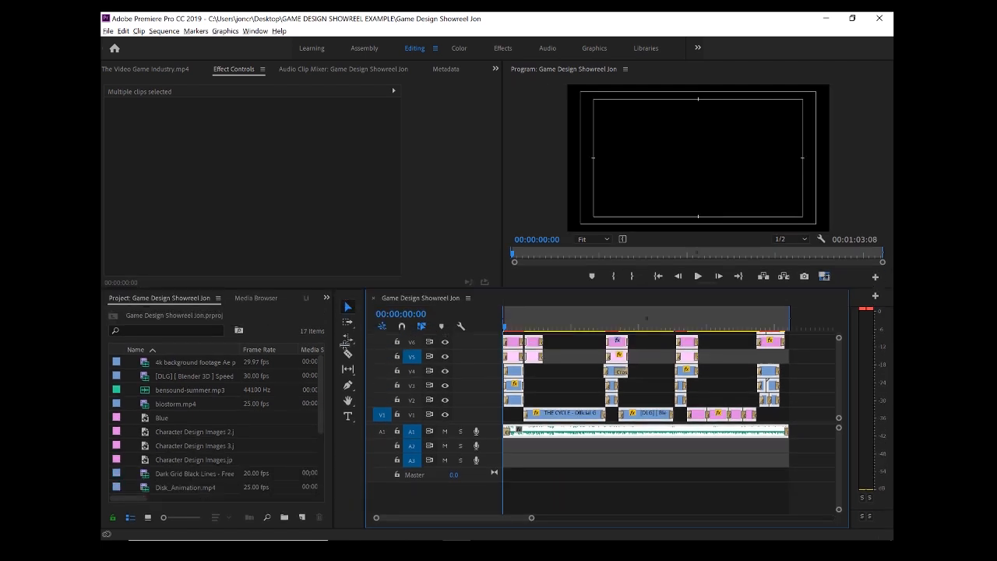
{"action": "mouse_move", "coordinate": [318, 391]}
{"action": "left_mouse_down"}
{"action": "mouse_move", "coordinate": [320, 469]}
{"action": "mouse_move", "coordinate": [336, 427]}
{"action": "mouse_move", "coordinate": [304, 383]}
{"action": "left_mouse_up"}
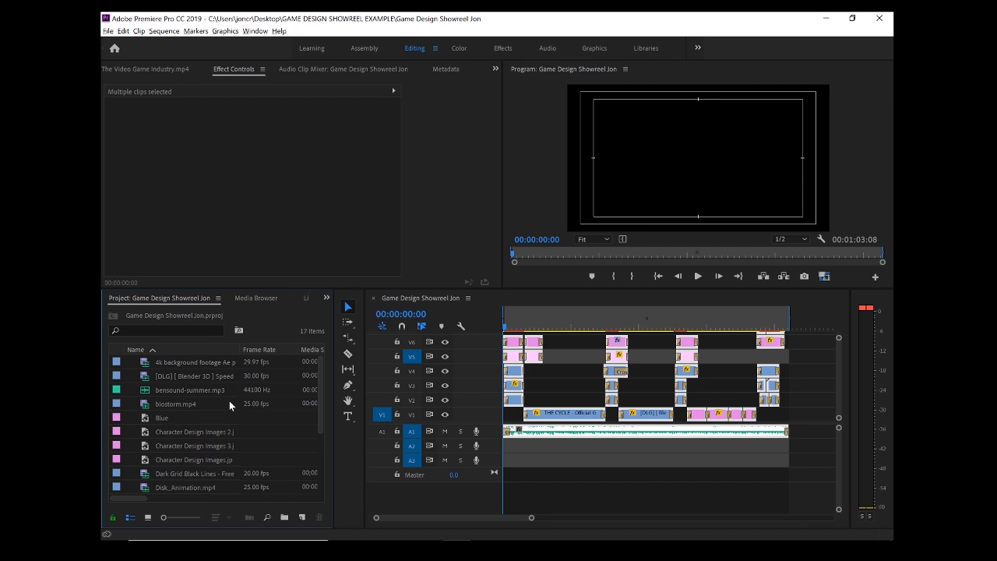
{"action": "mouse_move", "coordinate": [318, 384]}
{"action": "left_mouse_down"}
{"action": "mouse_move", "coordinate": [313, 452]}
{"action": "mouse_move", "coordinate": [312, 375]}
{"action": "left_mouse_up"}
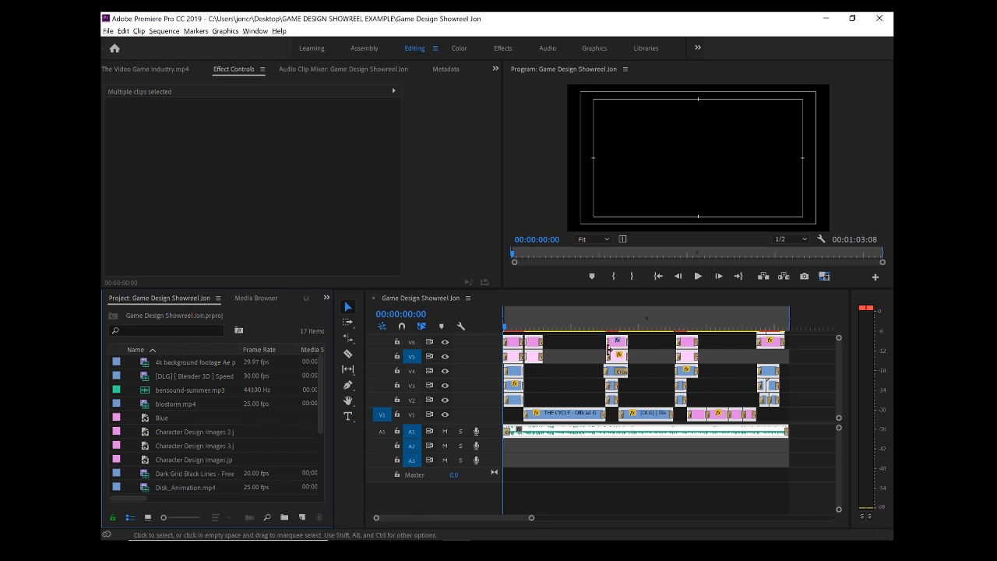
{"action": "left_click_drag", "start_coordinate": [511, 321], "coordinate": [625, 326]}
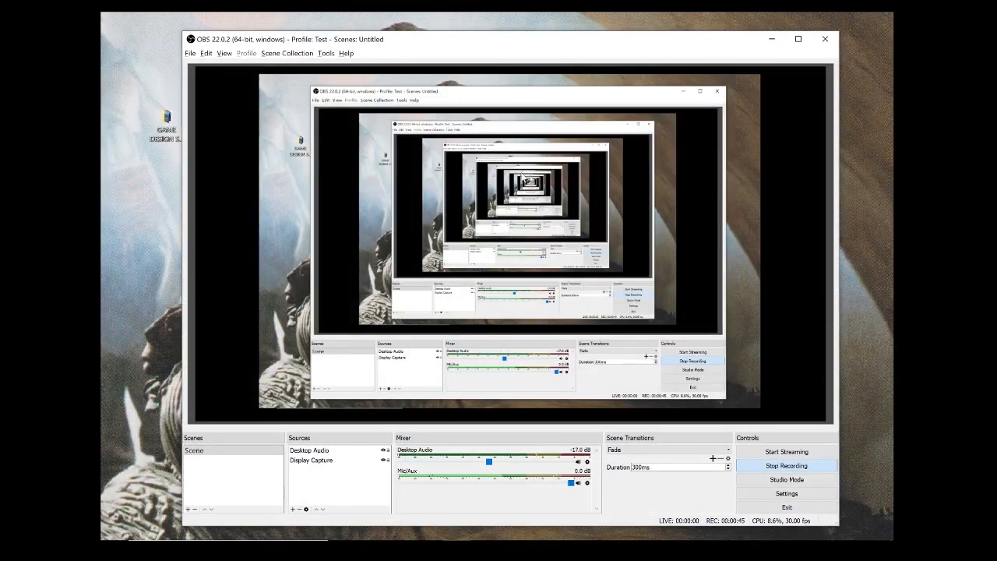
Step: Create and open a Desktop folder named GAME DESIGN SHOWREEL followed by the creator's name
{"action": "key", "text": "alt+Tab"}
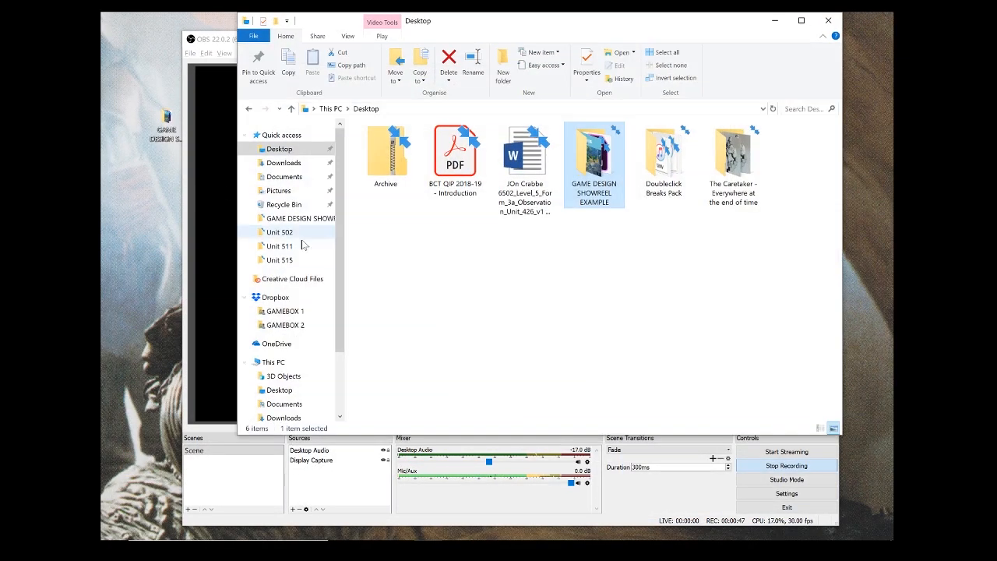
{"action": "right_click", "coordinate": [592, 247]}
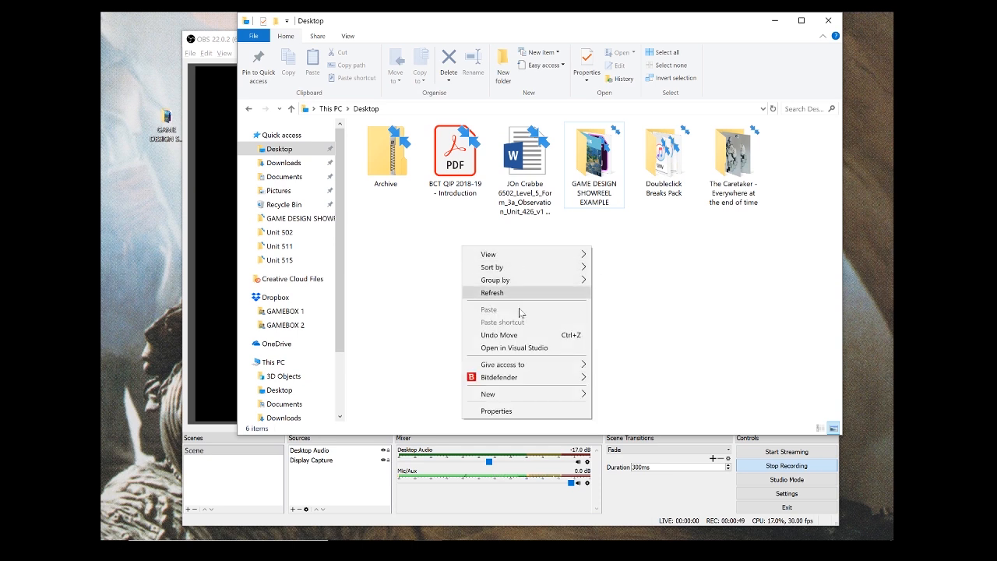
{"action": "mouse_move", "coordinate": [576, 395]}
{"action": "left_click", "coordinate": [620, 397]}
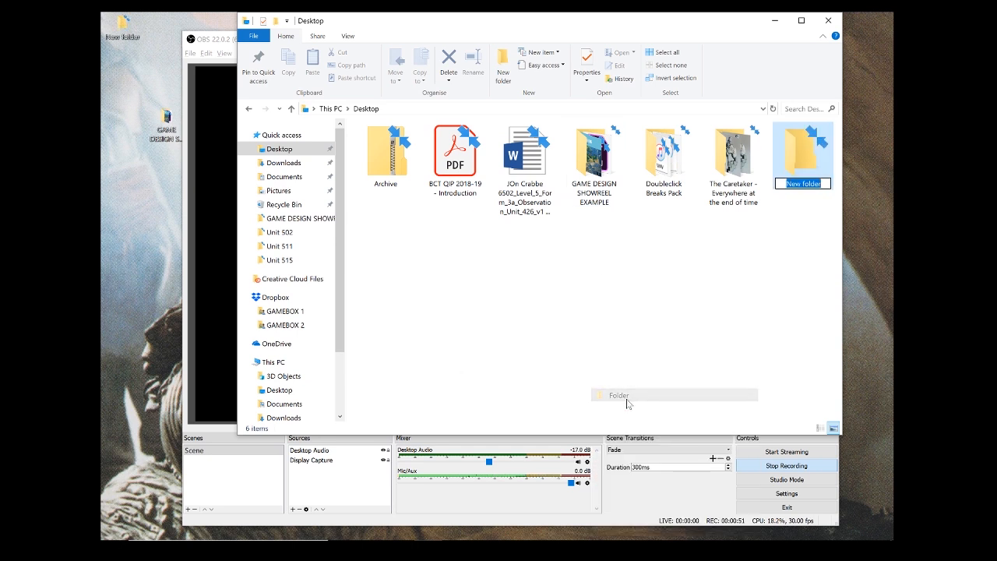
{"action": "type", "text": "GAME D"}
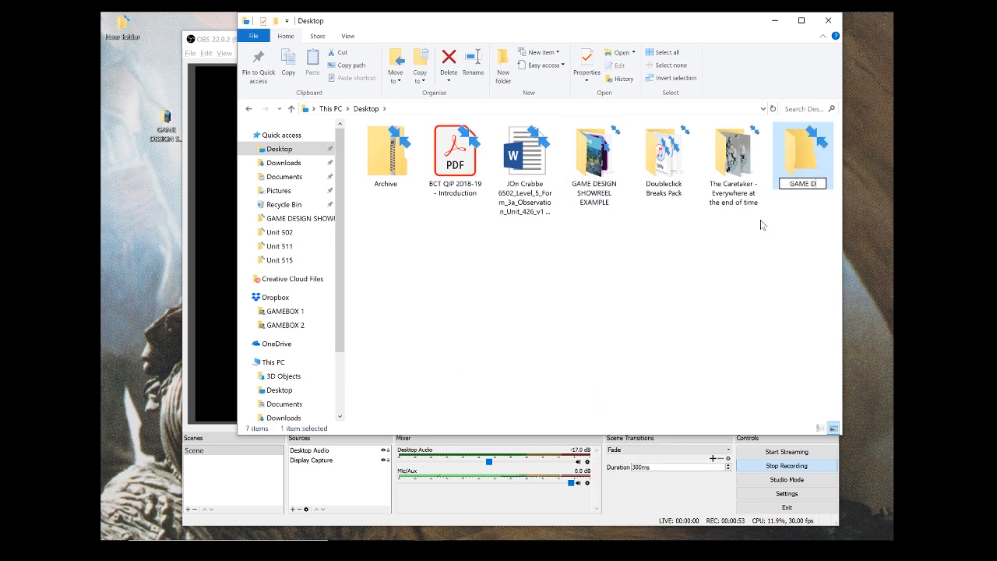
{"action": "type", "text": "ESIGN SHOWREEL"}
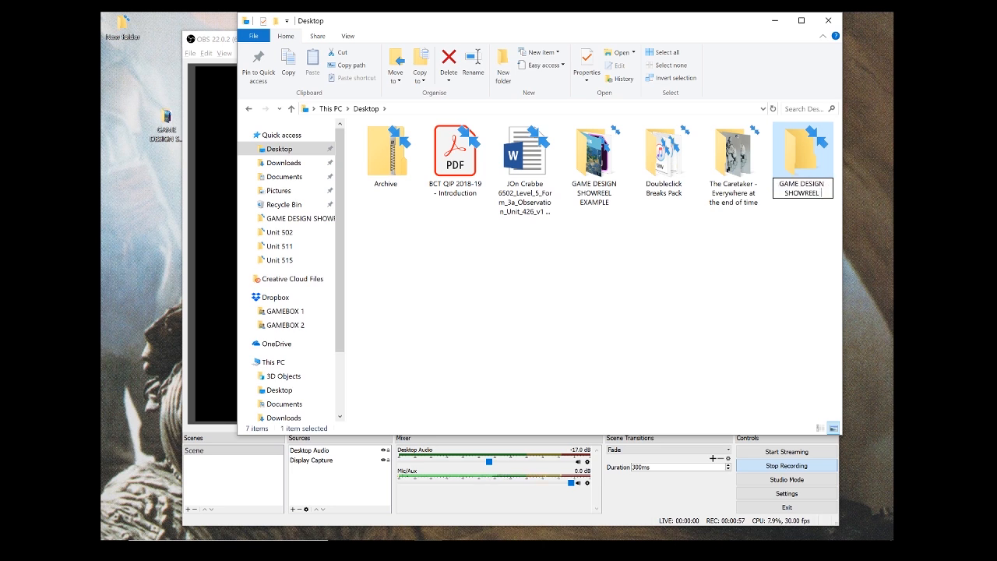
{"action": "type", "text": " SHINJI"}
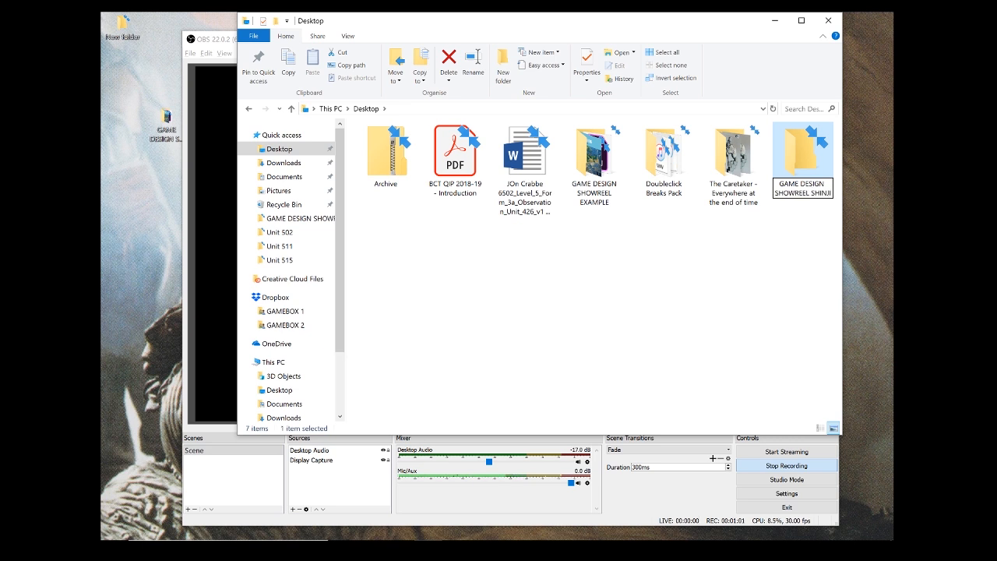
{"action": "key", "text": "Return"}
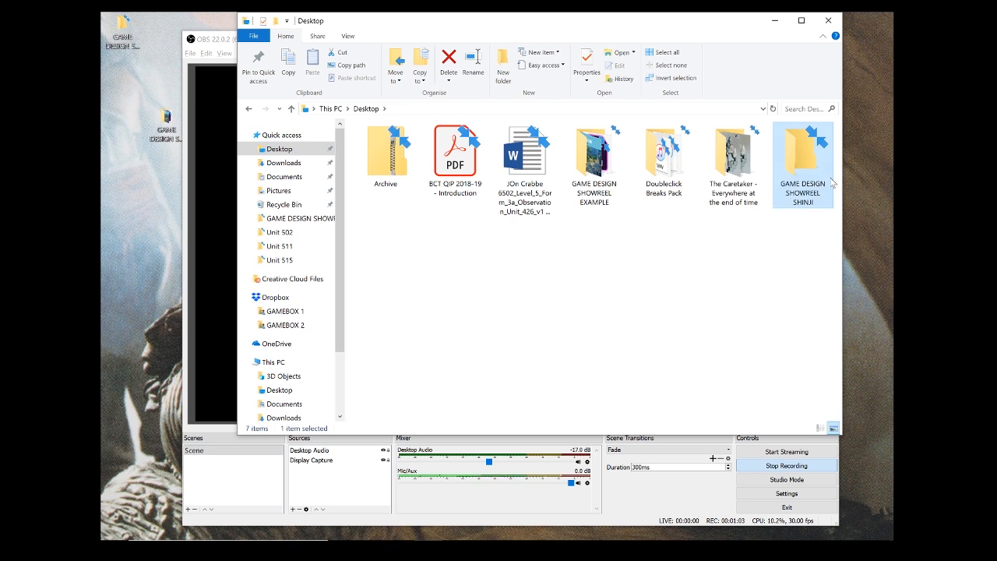
{"action": "double_click", "coordinate": [791, 162]}
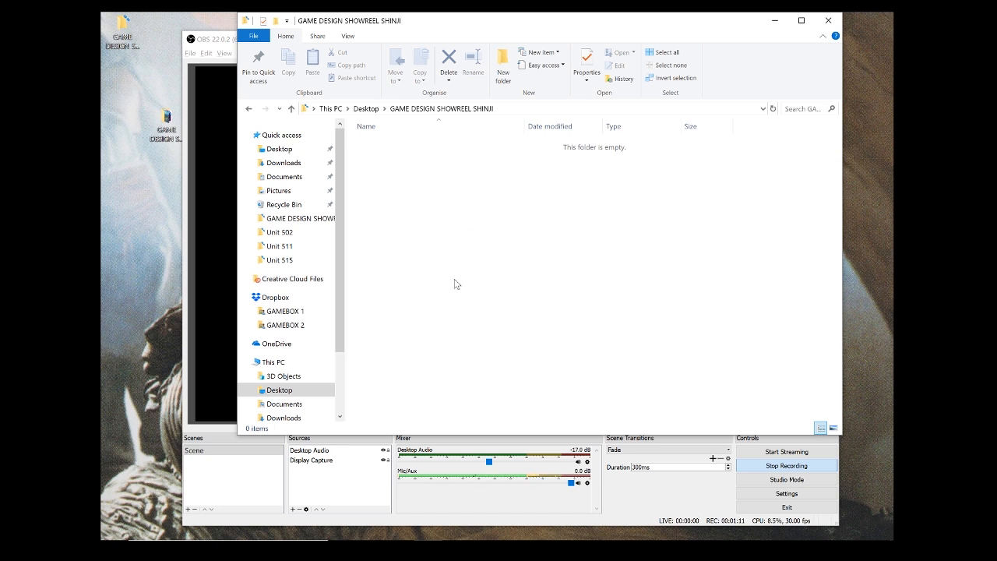
{"action": "left_click", "coordinate": [363, 109]}
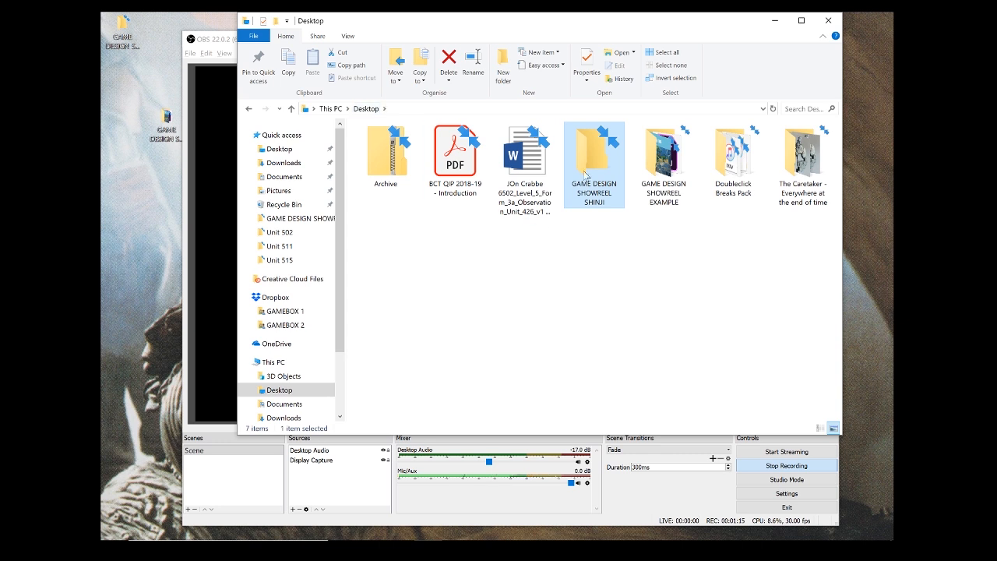
{"action": "left_click", "coordinate": [658, 163]}
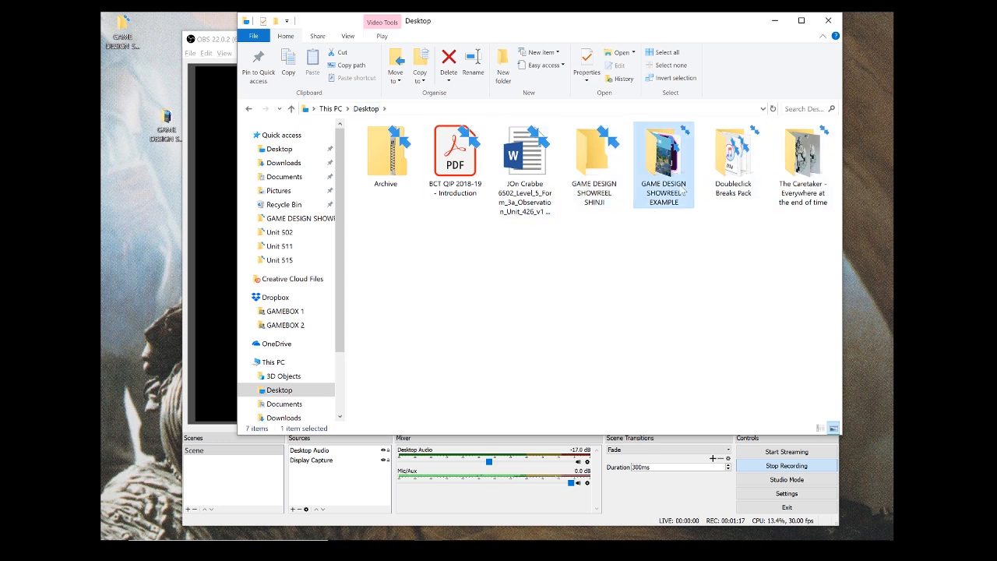
{"action": "double_click", "coordinate": [662, 161]}
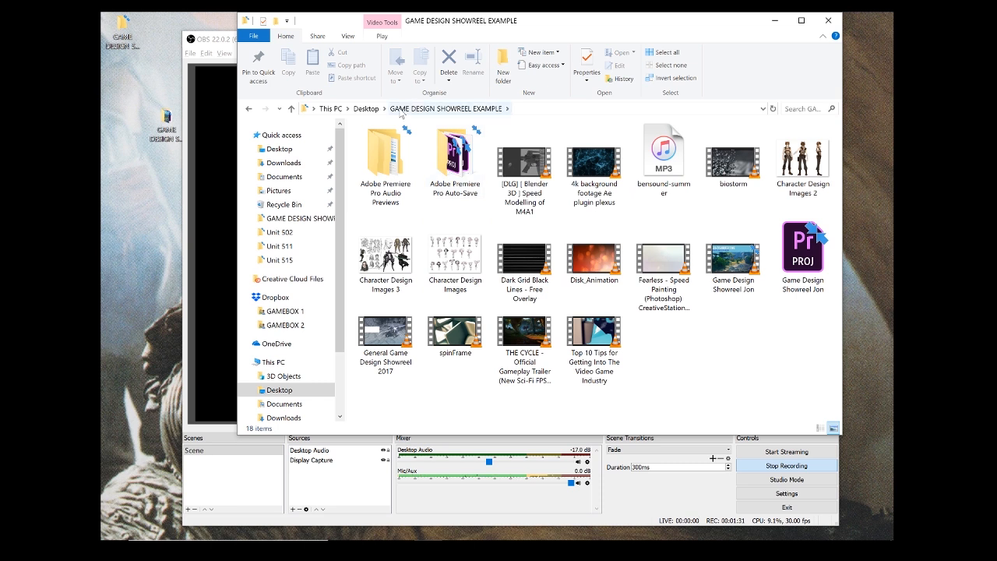
{"action": "left_click", "coordinate": [360, 110]}
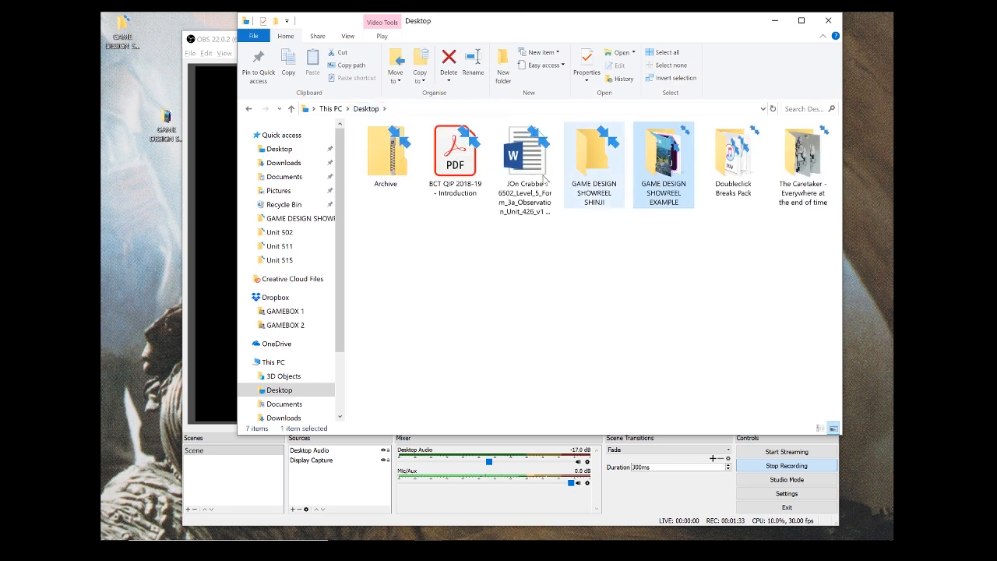
{"action": "double_click", "coordinate": [595, 160]}
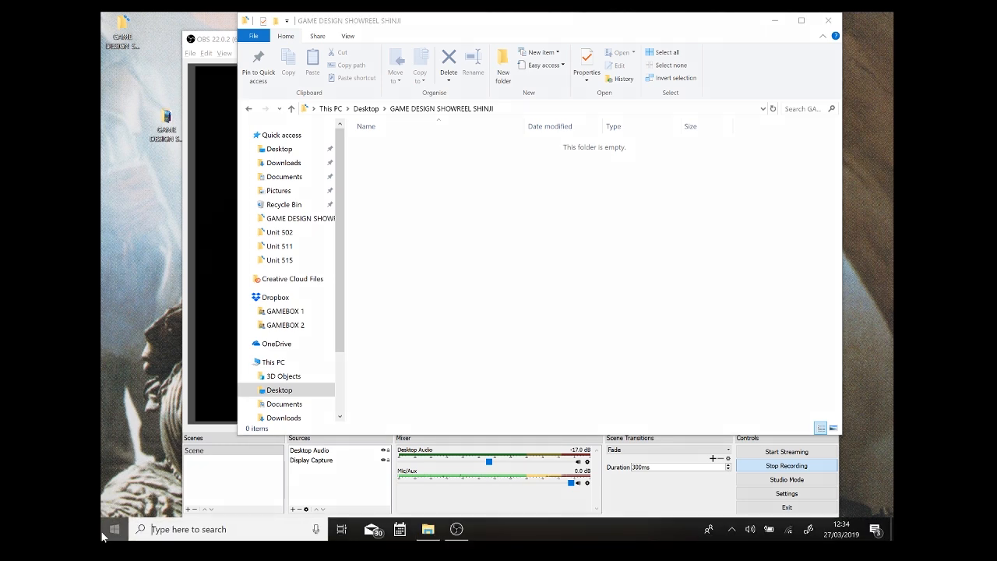
{"action": "left_click", "coordinate": [114, 529]}
Step: Launch Premiere Pro and start a new project from the Home screen
{"action": "left_click", "coordinate": [411, 202]}
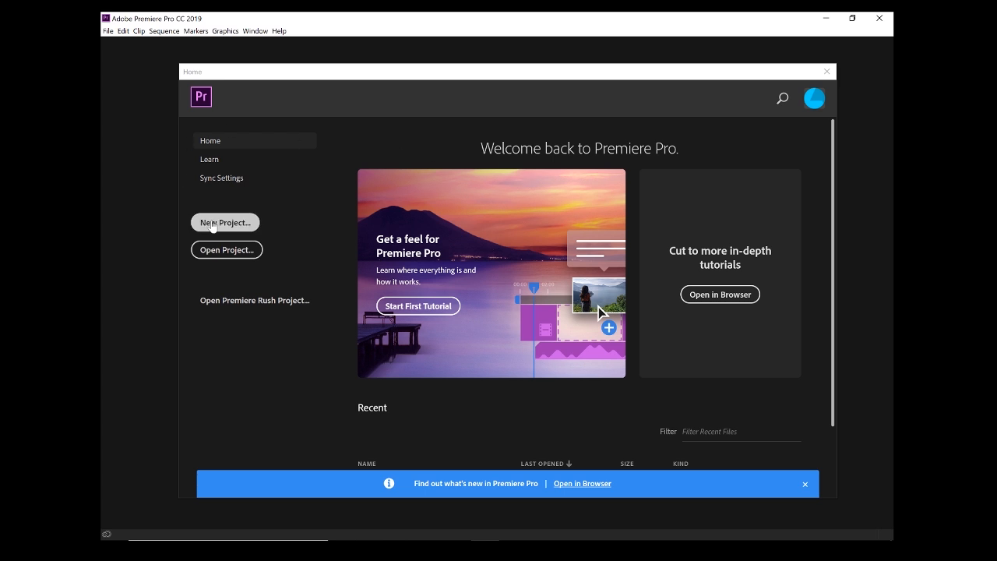
{"action": "left_click", "coordinate": [212, 224]}
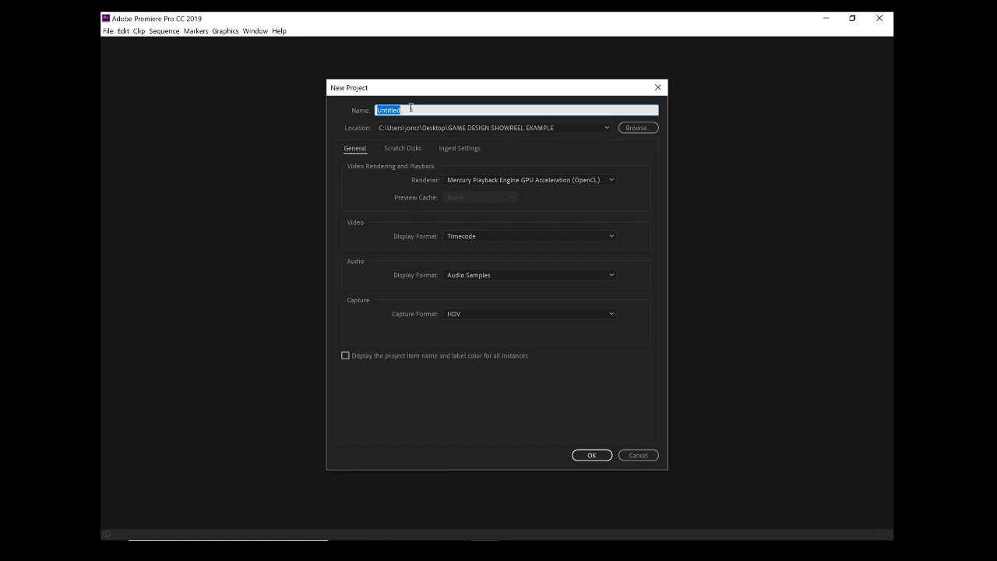
Step: Create the project GAME DESIGN SHOWREEL plus the creator's name in the Desktop showreel folder
{"action": "type", "text": "GAME DESIGN SHOWREEL SHINJI"}
{"action": "left_click", "coordinate": [645, 128]}
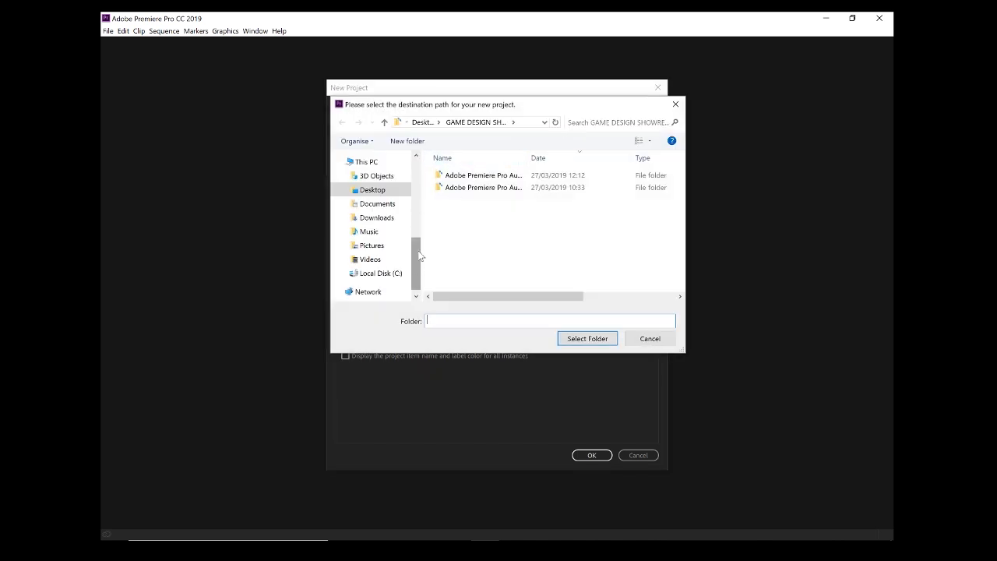
{"action": "left_click", "coordinate": [380, 204]}
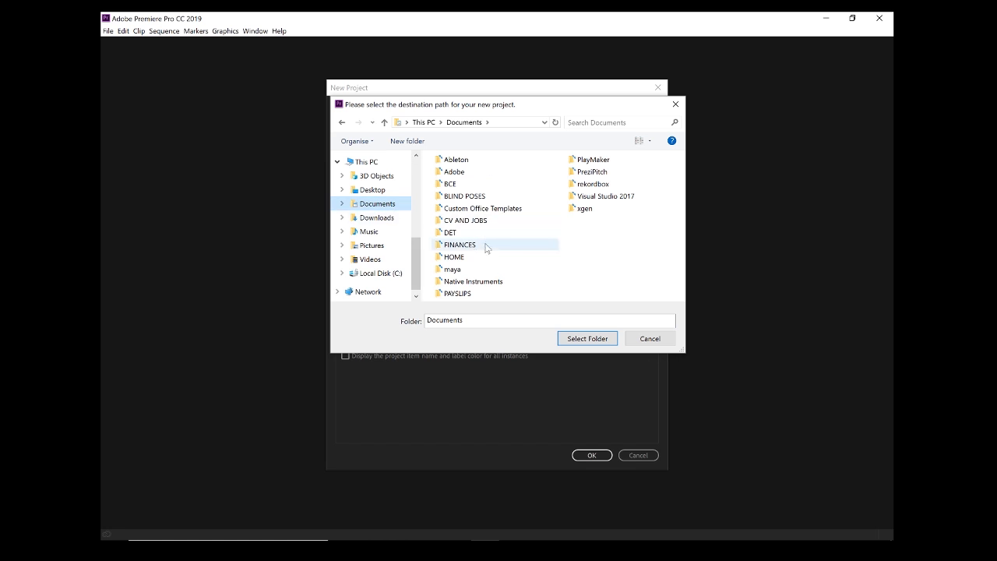
{"action": "left_click", "coordinate": [374, 190]}
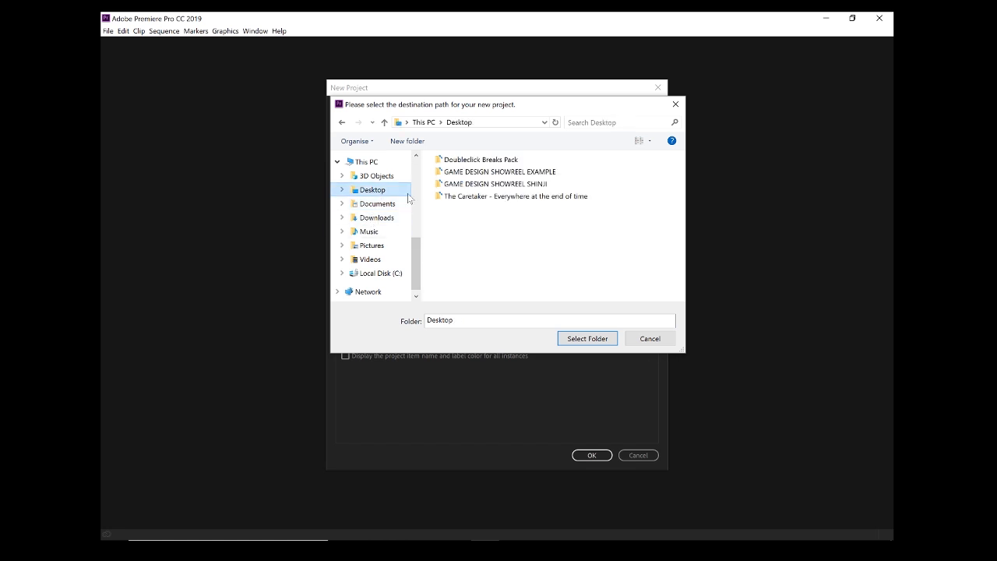
{"action": "double_click", "coordinate": [516, 185]}
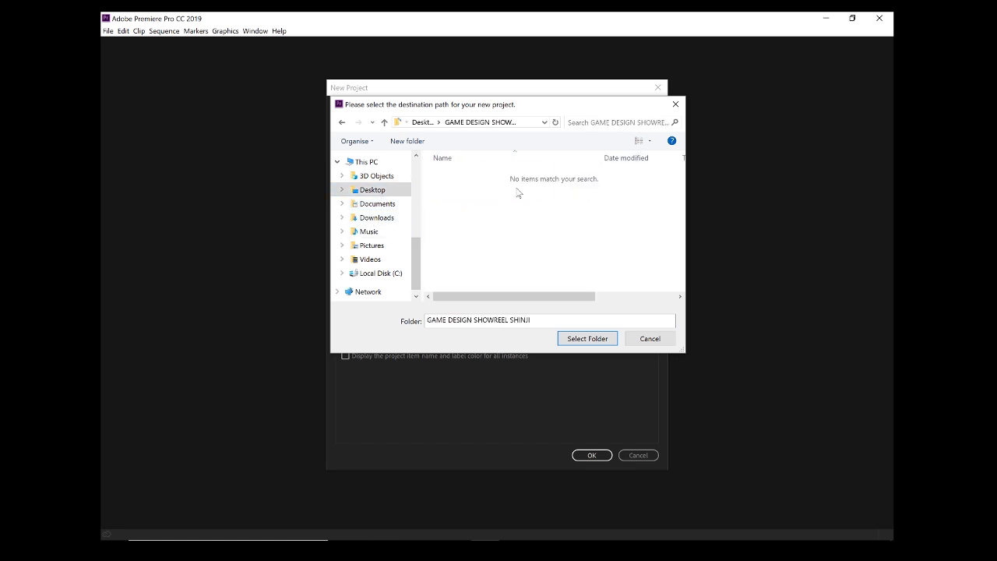
{"action": "left_click", "coordinate": [581, 338]}
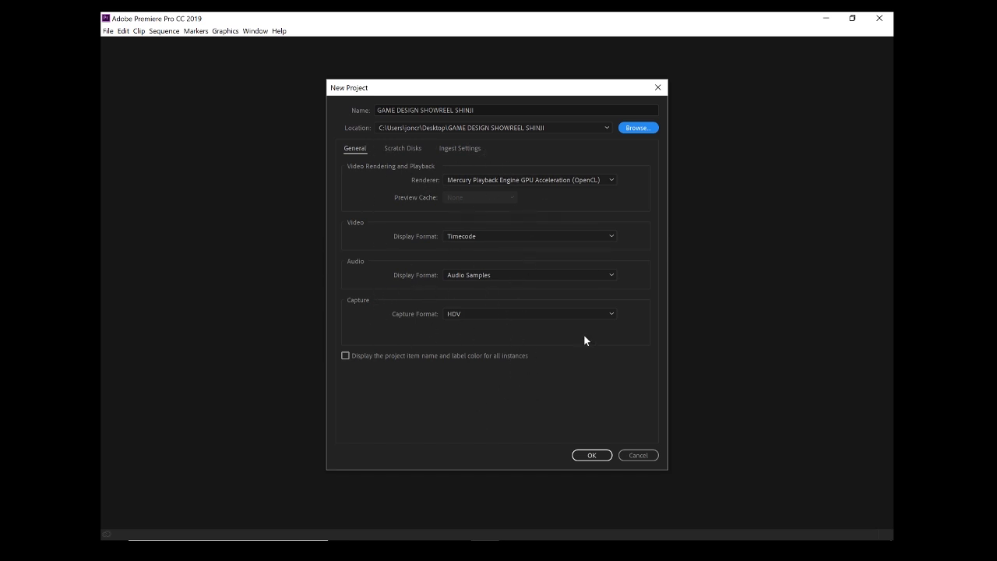
{"action": "left_click", "coordinate": [591, 459]}
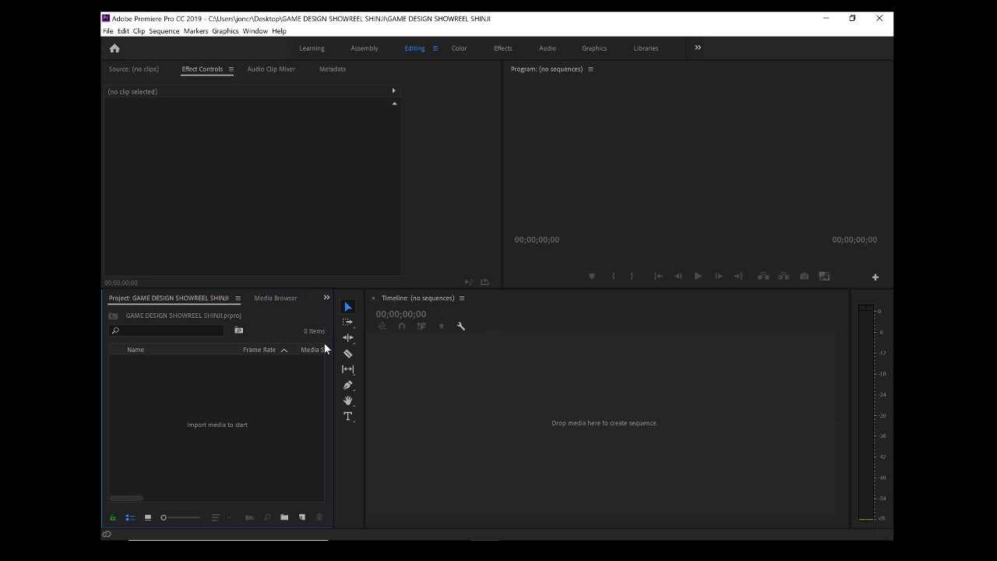
Step: Open the New Sequence dialog from the Project panel's right-click New Item menu
{"action": "right_click", "coordinate": [222, 406]}
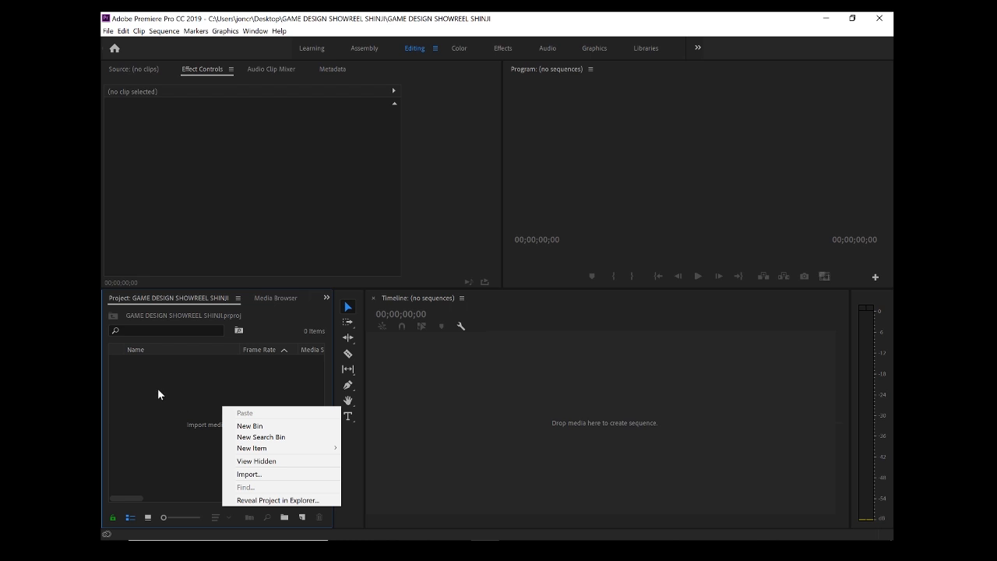
{"action": "left_click", "coordinate": [194, 397]}
{"action": "right_click", "coordinate": [222, 402]}
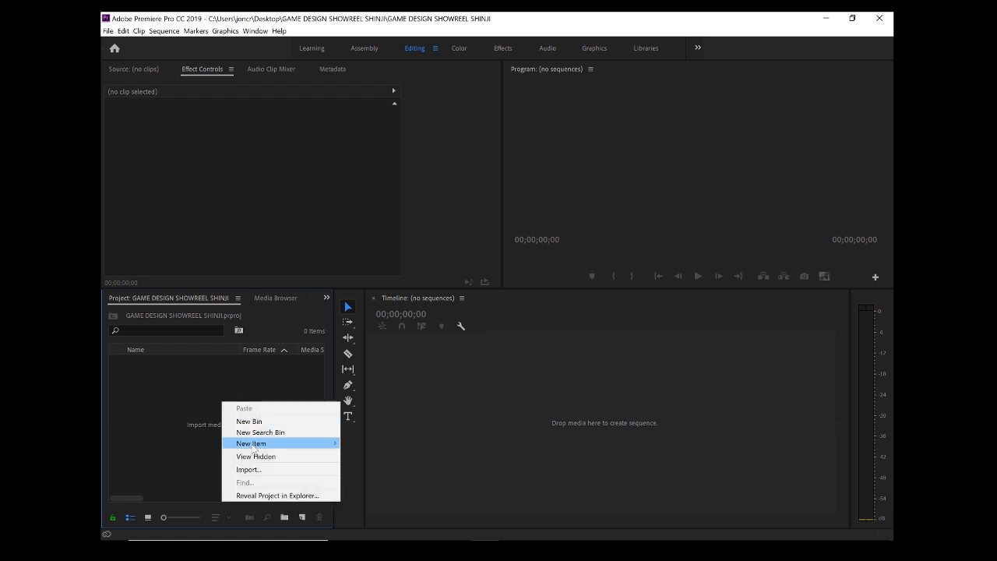
{"action": "mouse_move", "coordinate": [278, 444]}
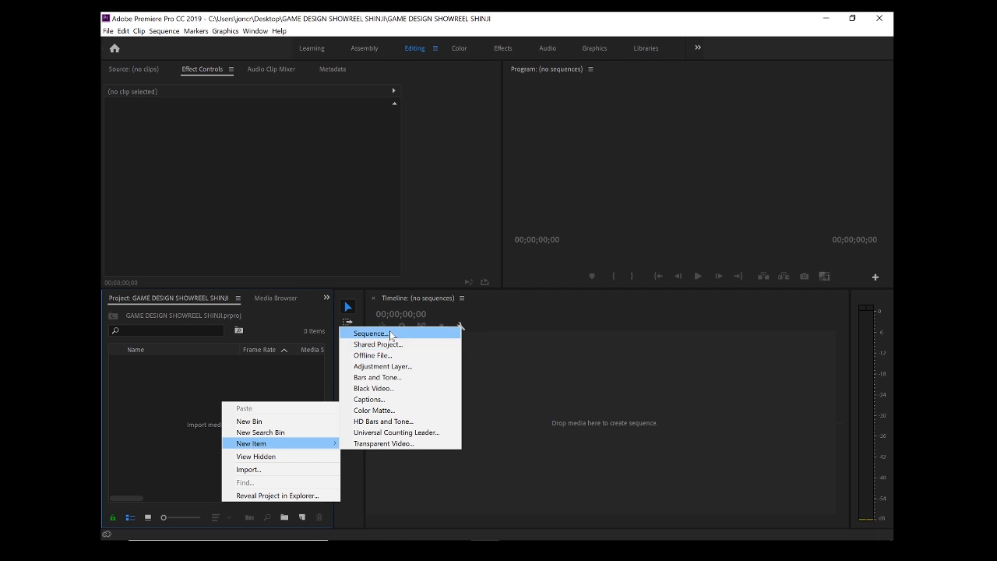
{"action": "left_click", "coordinate": [189, 441]}
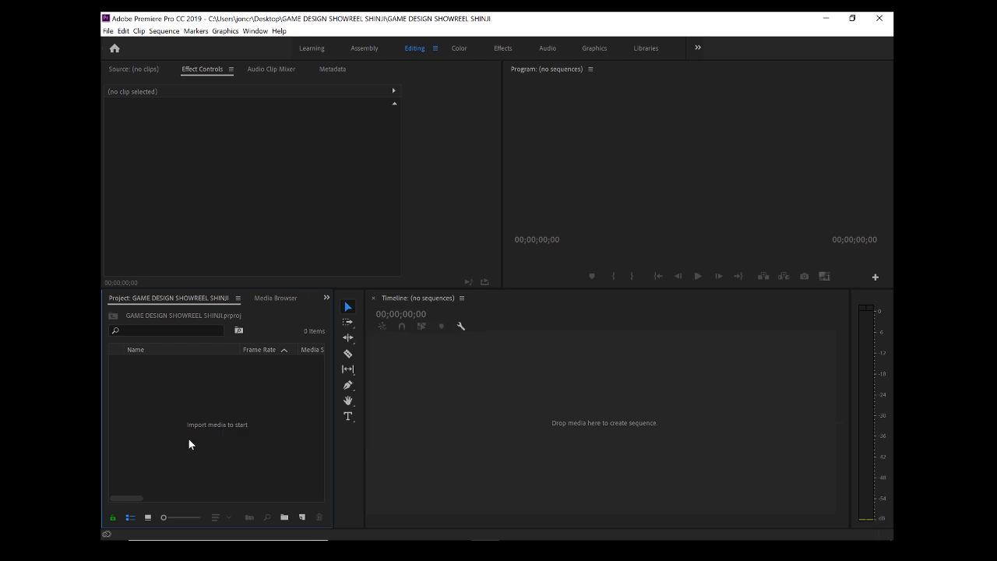
{"action": "right_click", "coordinate": [190, 440]}
{"action": "mouse_move", "coordinate": [272, 481]}
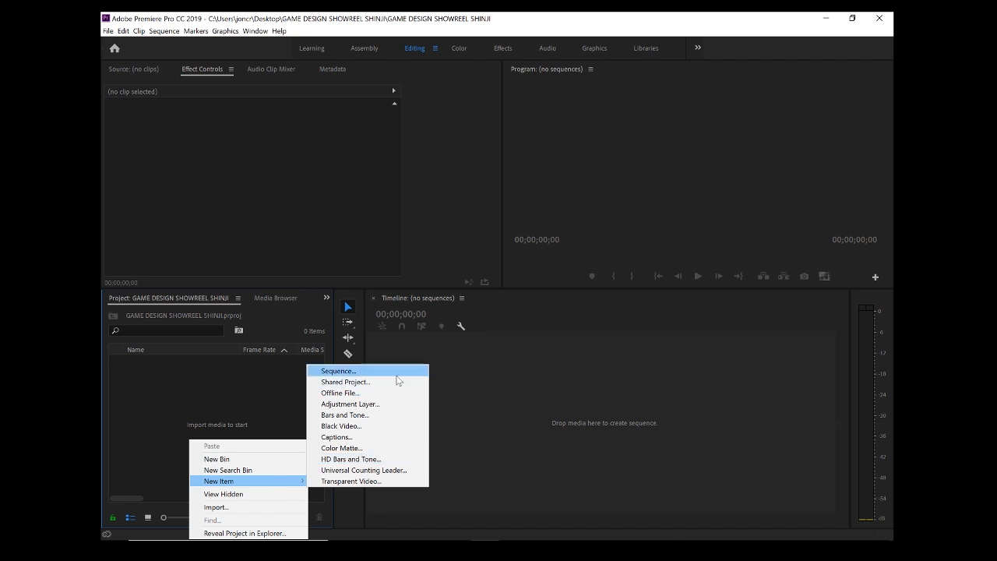
{"action": "left_click", "coordinate": [154, 384]}
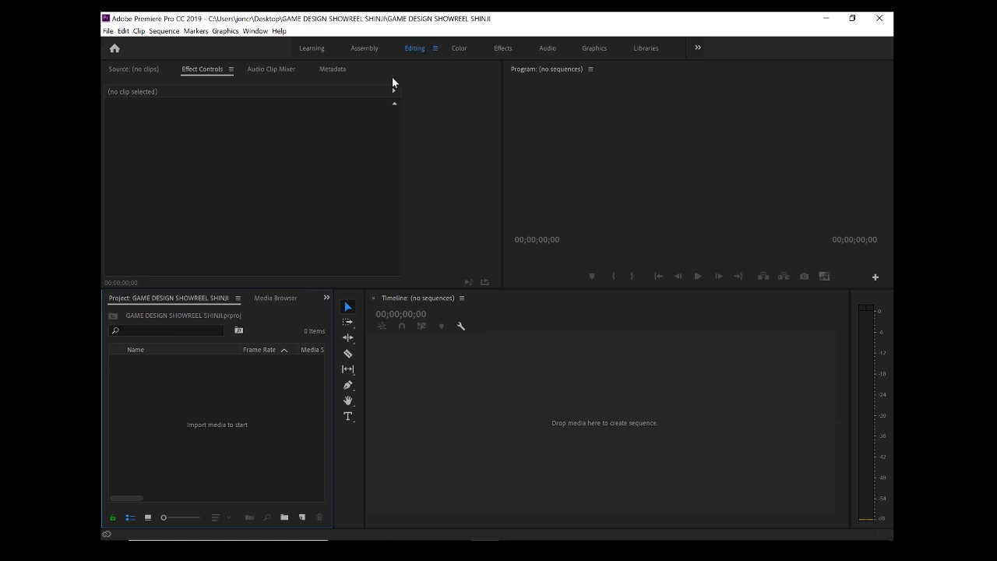
{"action": "right_click", "coordinate": [237, 414]}
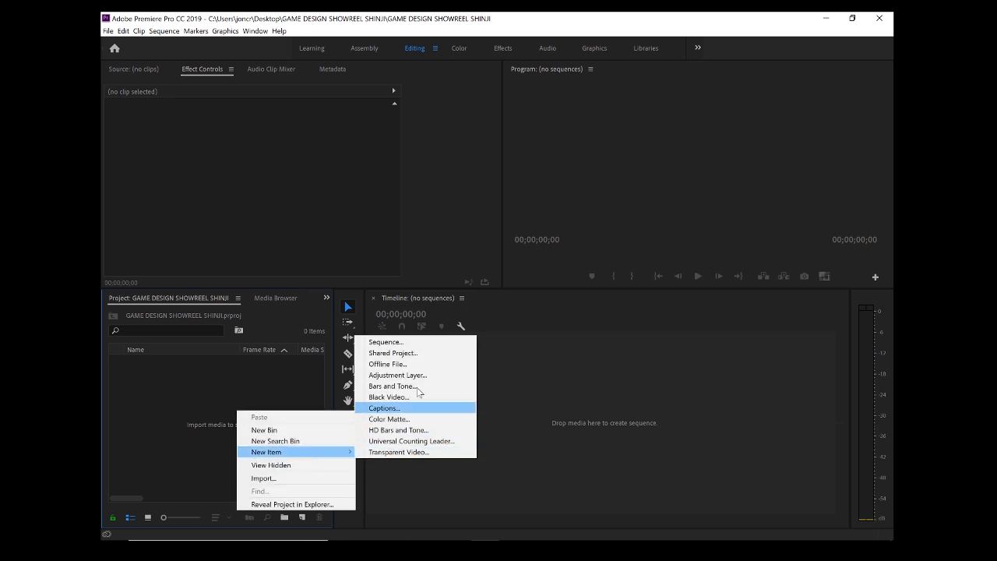
{"action": "left_click", "coordinate": [413, 342]}
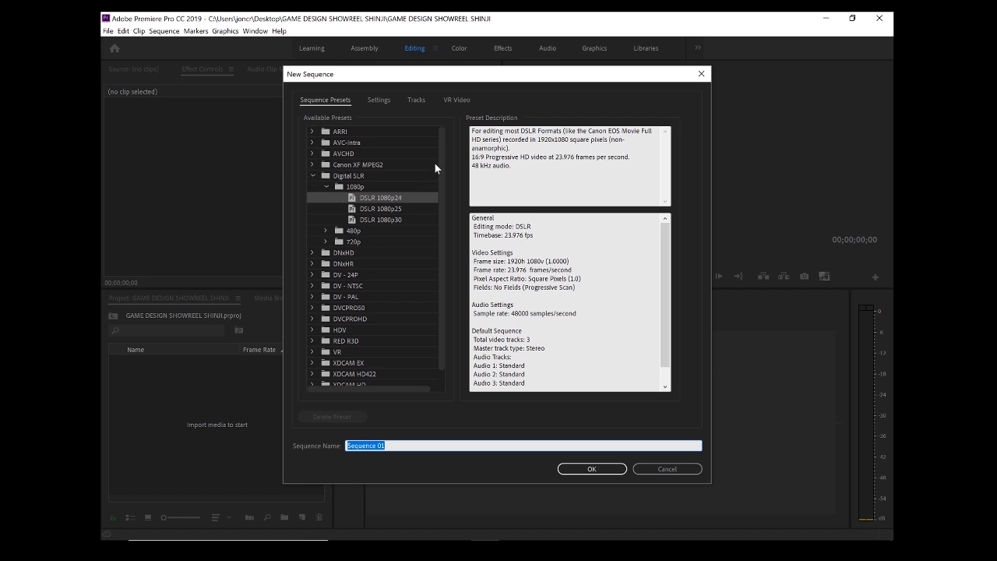
Step: Browse the sequence presets, expanding Digital SLR > 1080p and previewing a Custom Standard HD preset
{"action": "mouse_move", "coordinate": [445, 149]}
{"action": "left_mouse_down"}
{"action": "mouse_move", "coordinate": [437, 181]}
{"action": "mouse_move", "coordinate": [446, 134]}
{"action": "left_mouse_up"}
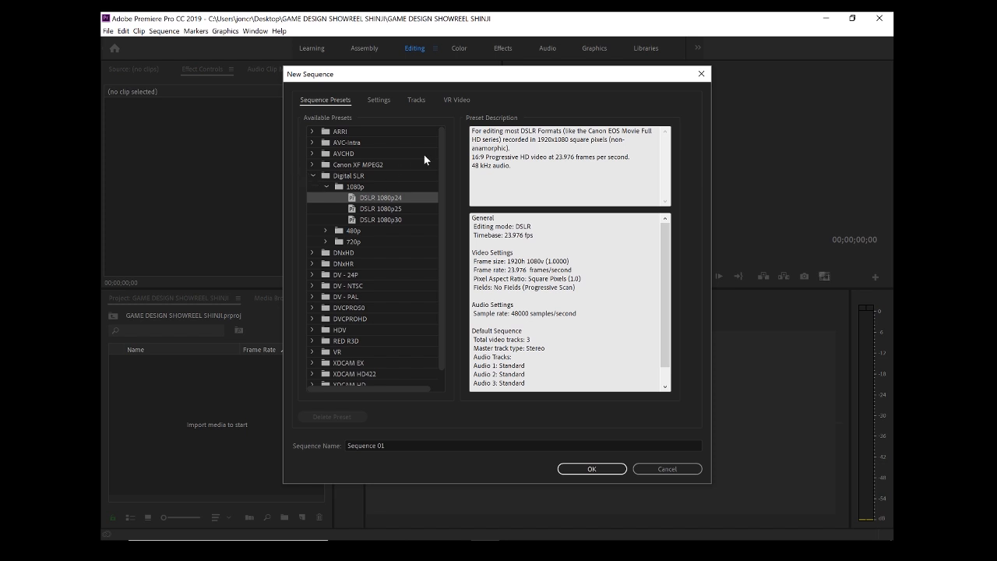
{"action": "left_click_drag", "start_coordinate": [440, 153], "coordinate": [445, 131]}
{"action": "left_click", "coordinate": [311, 176]}
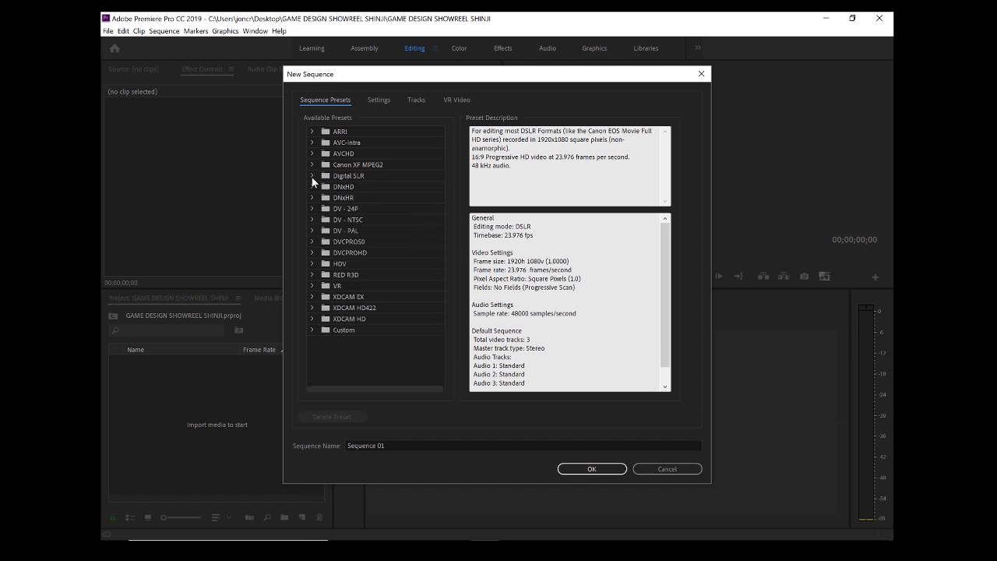
{"action": "left_click", "coordinate": [311, 177]}
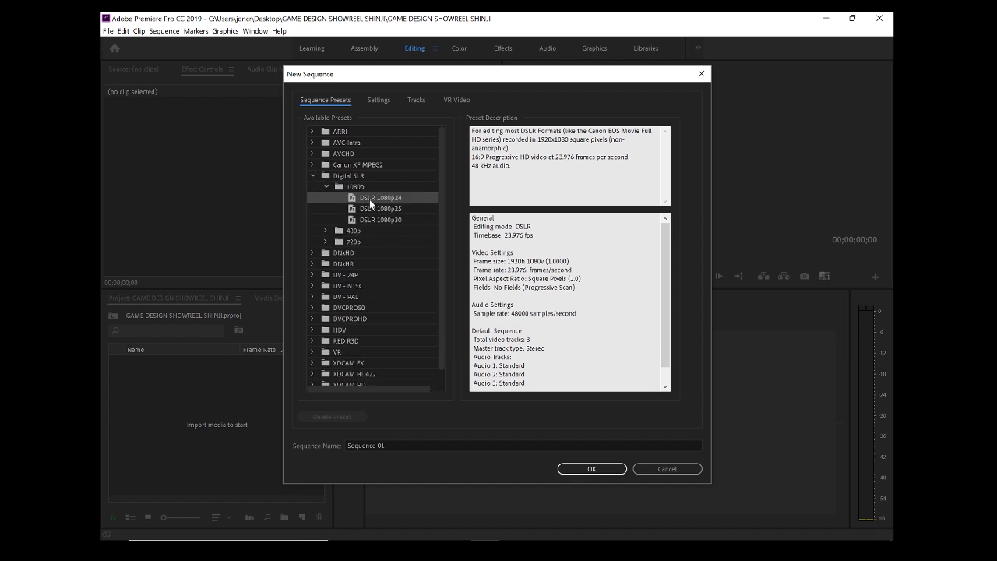
{"action": "left_click", "coordinate": [328, 186]}
{"action": "left_click", "coordinate": [334, 187]}
{"action": "scroll", "coordinate": [436, 244], "scroll_direction": "down", "scroll_amount": 2}
{"action": "left_click", "coordinate": [312, 380]}
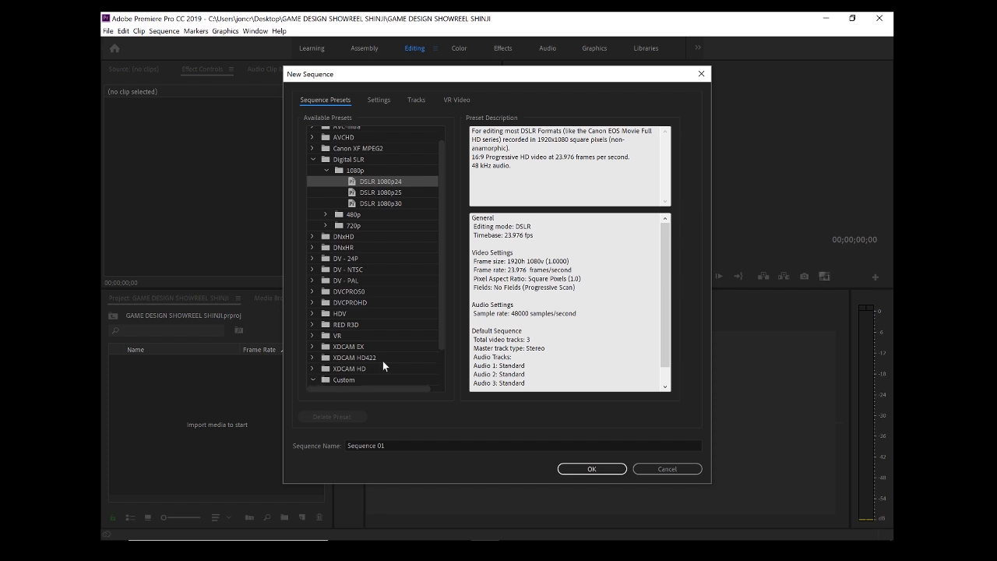
{"action": "scroll", "coordinate": [442, 273], "scroll_direction": "down", "scroll_amount": 3}
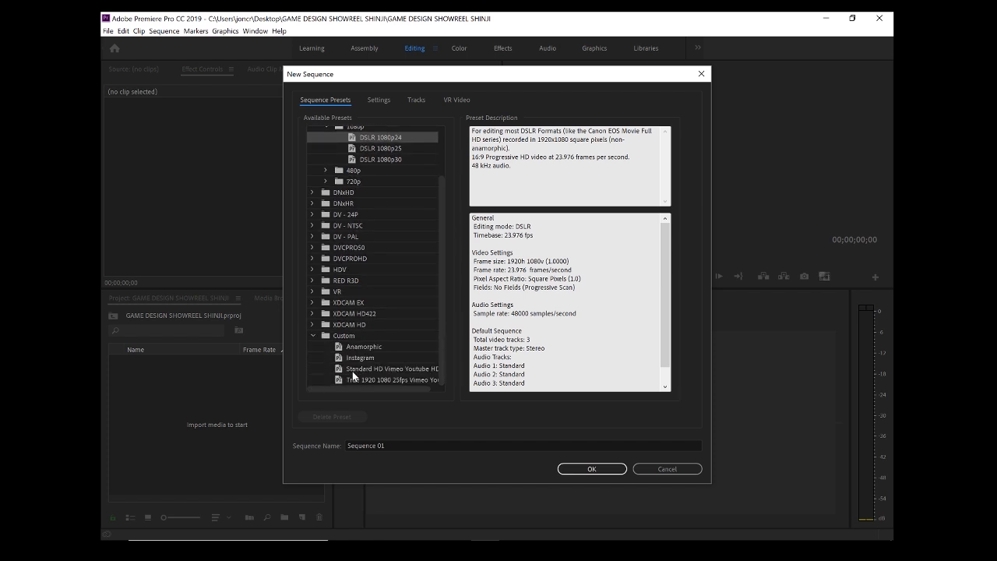
{"action": "left_click", "coordinate": [366, 369]}
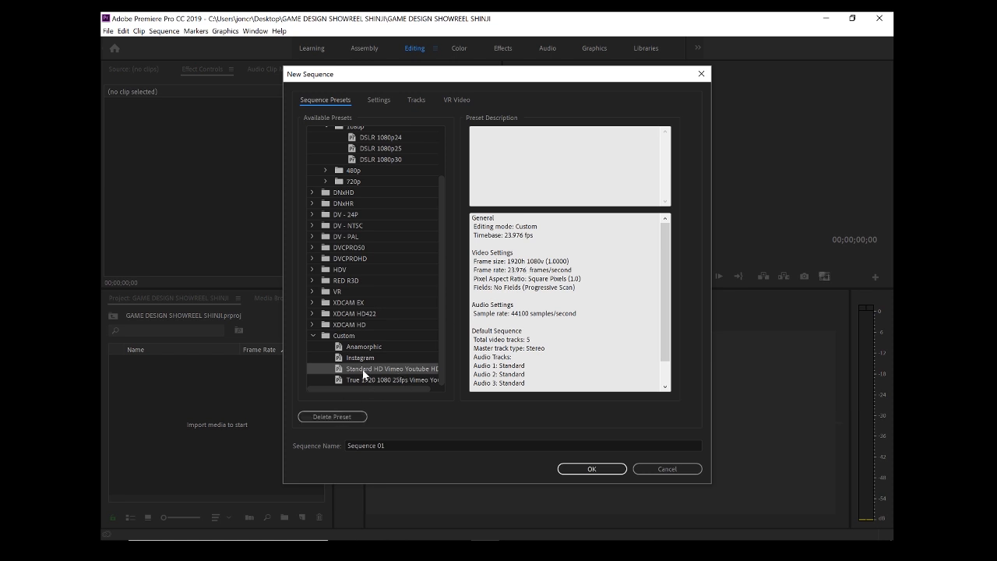
Step: Select the DSLR 1080p24 preset and review its 23.976 fps, 48000 Hz settings
{"action": "left_click_drag", "start_coordinate": [442, 325], "coordinate": [450, 290]}
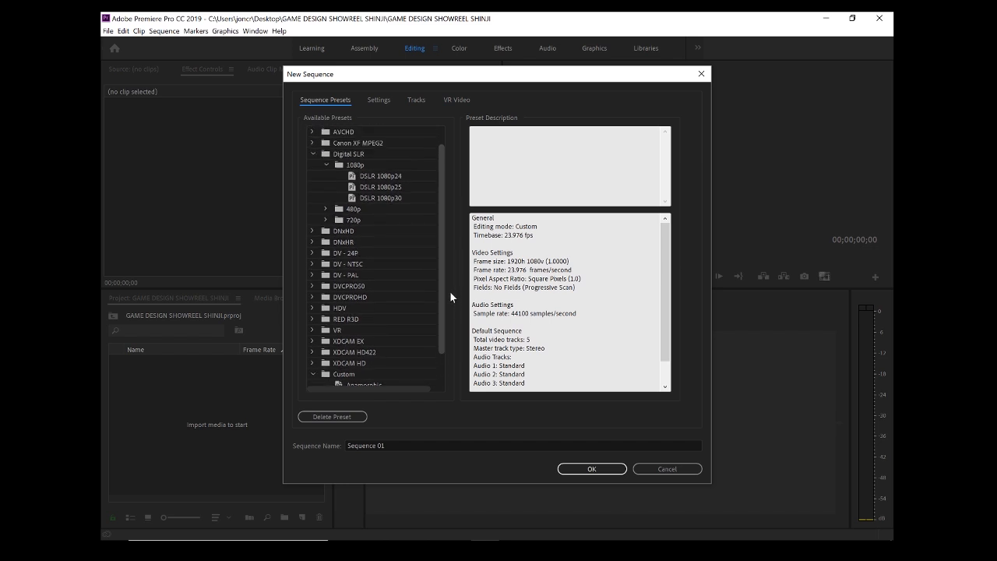
{"action": "left_click", "coordinate": [427, 177]}
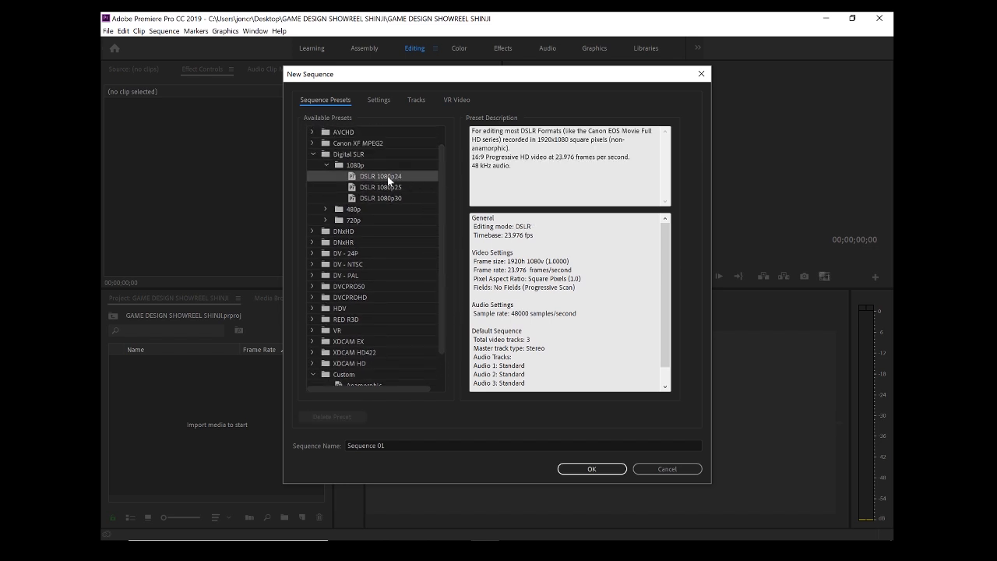
{"action": "left_click", "coordinate": [377, 99]}
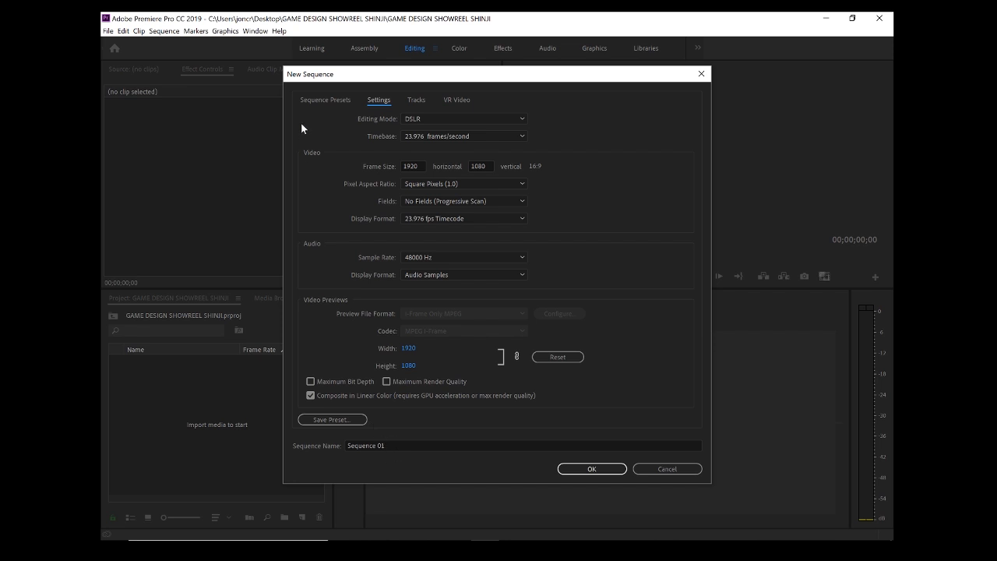
Step: Name the sequence 'Game Design Showreel' plus the creator's name and create it
{"action": "left_click", "coordinate": [328, 100]}
{"action": "left_click", "coordinate": [371, 450]}
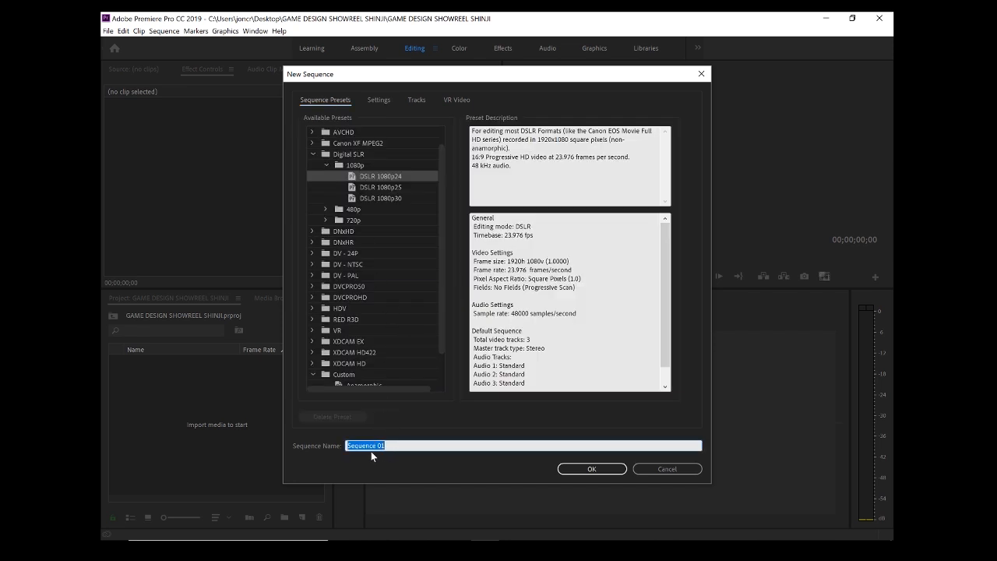
{"action": "type", "text": "Game Design SH"}
{"action": "key", "text": "BackSpace"}
{"action": "type", "text": "howreel Shinji"}
{"action": "key", "text": "Return"}
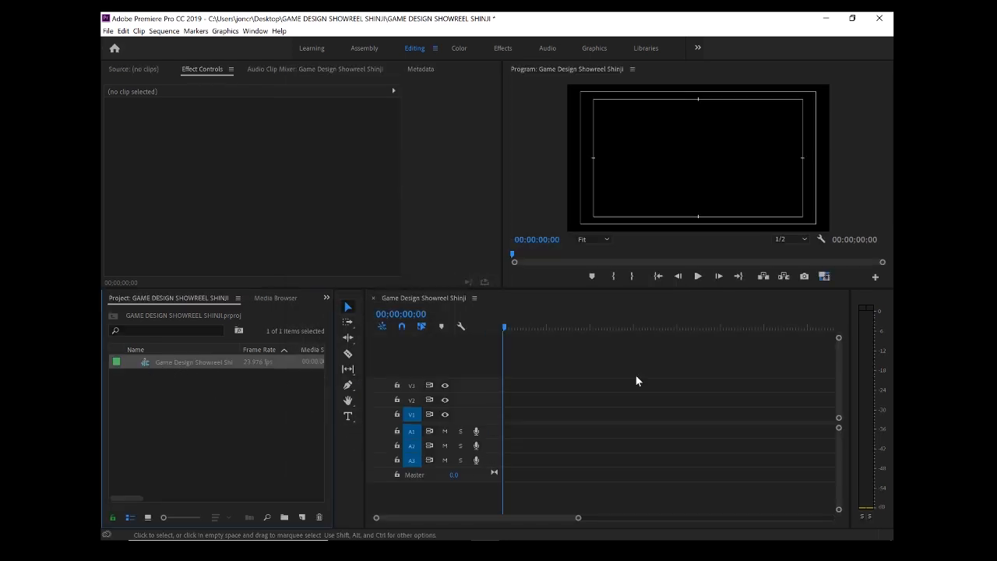
{"action": "left_click", "coordinate": [508, 327]}
{"action": "left_click_drag", "start_coordinate": [687, 328], "coordinate": [507, 328]}
{"action": "left_click", "coordinate": [729, 327]}
{"action": "left_click", "coordinate": [759, 327]}
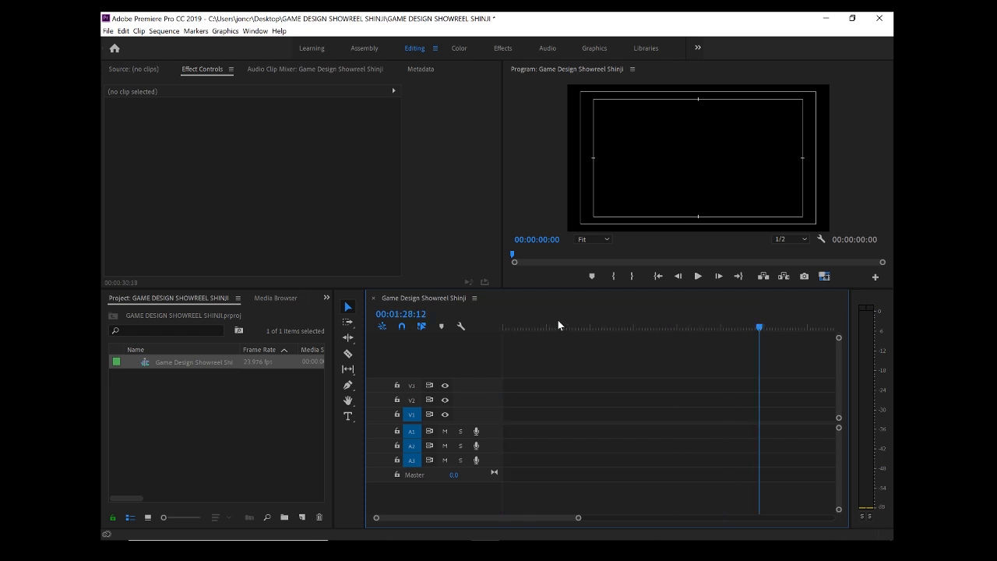
{"action": "left_click", "coordinate": [505, 328]}
{"action": "left_click", "coordinate": [734, 327]}
{"action": "left_click", "coordinate": [519, 328]}
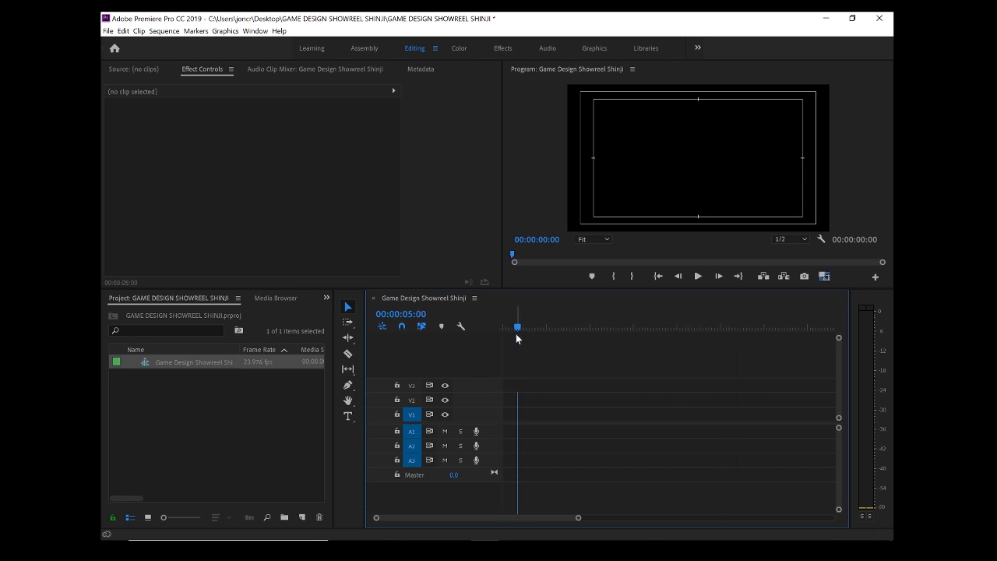
{"action": "left_click", "coordinate": [499, 328]}
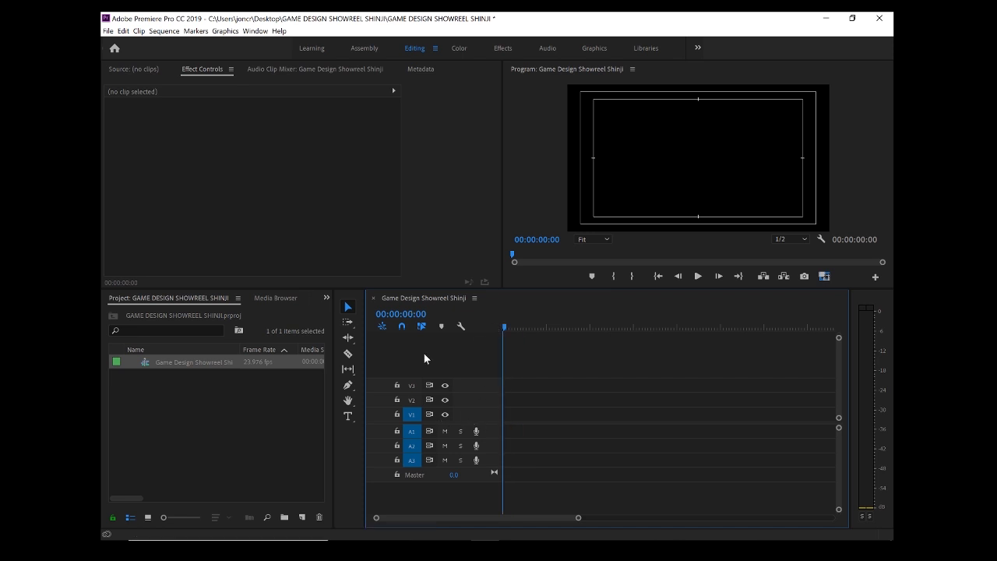